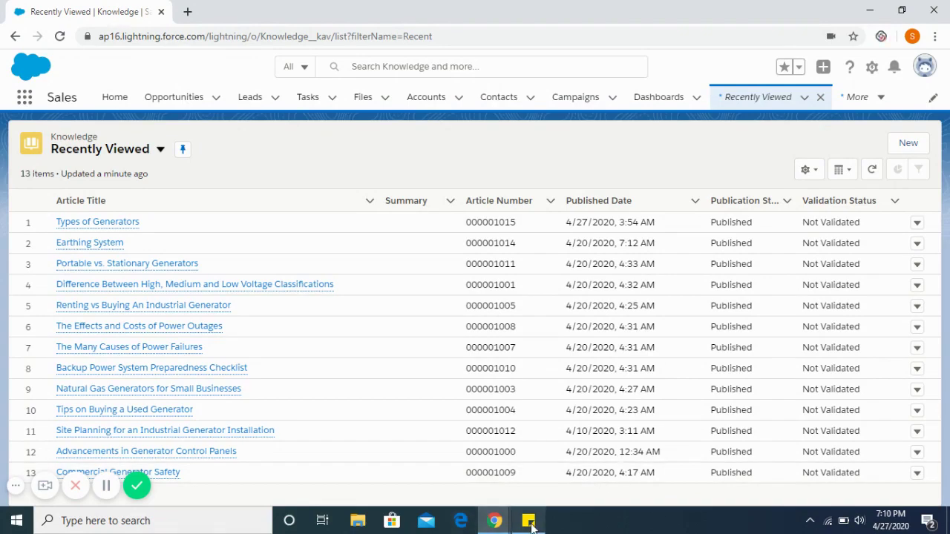
# - Begin a new Knowledge article from the Recently Viewed articles list
pyautogui.click(908, 143)
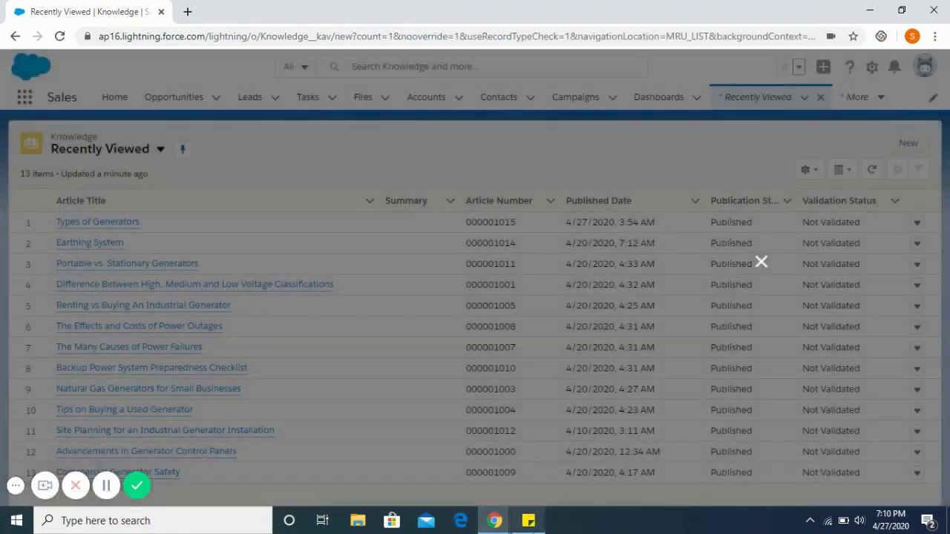
# - Set the Title to 'Generator cooling and exhaust system' from Sticky Notes and auto-fill the URL Name
pyautogui.click(535, 529)
pyautogui.moveTo(918, 159); pyautogui.dragTo(728, 164)
pyautogui.hotkey('ctrl', 'c')
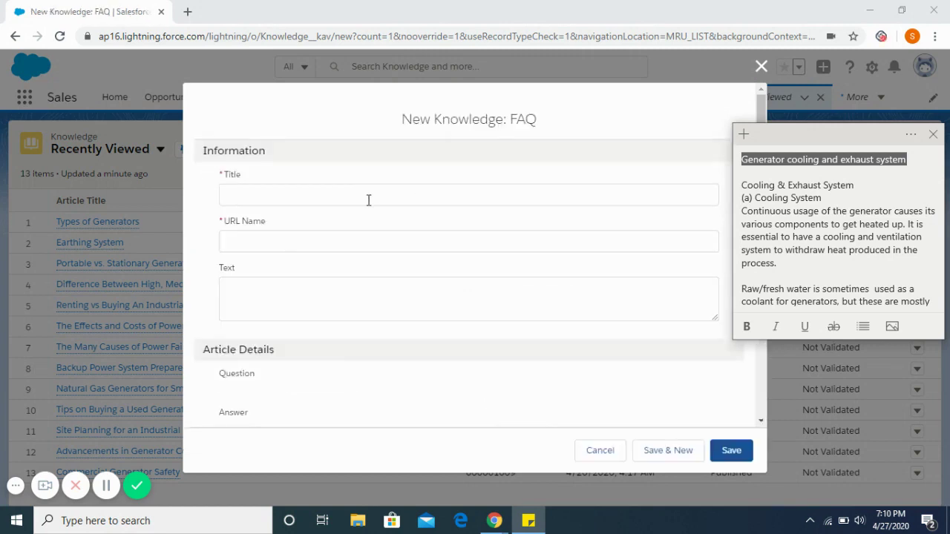
pyautogui.click(369, 196)
pyautogui.hotkey('ctrl', 'v')
pyautogui.click(377, 238)
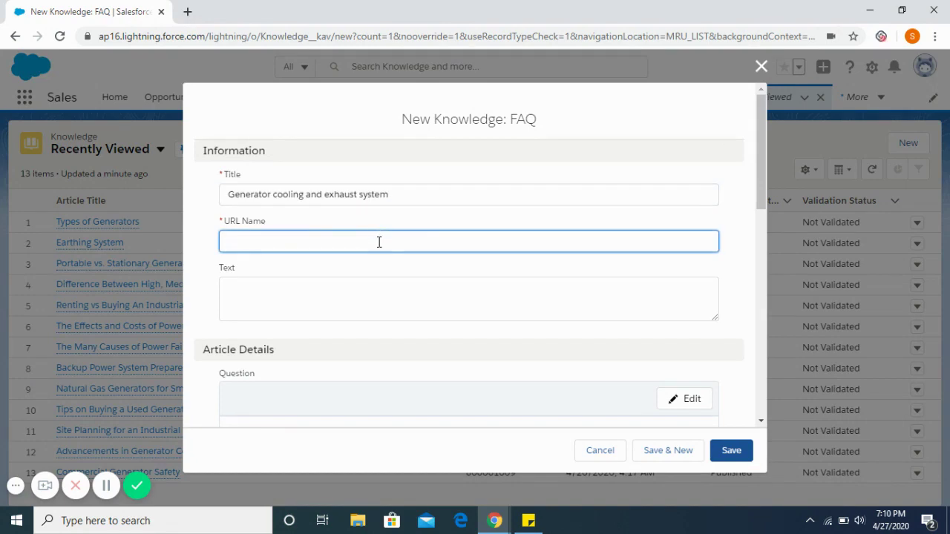
# - Paste the article body text, cut from Sticky Notes, into the Text field
pyautogui.click(360, 299)
pyautogui.click(528, 520)
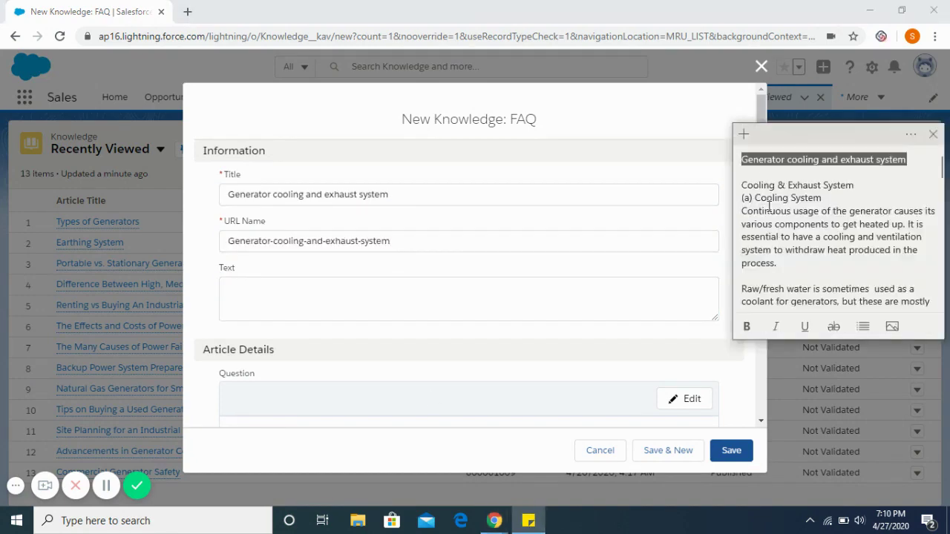
pyautogui.moveTo(745, 185); pyautogui.dragTo(876, 353)
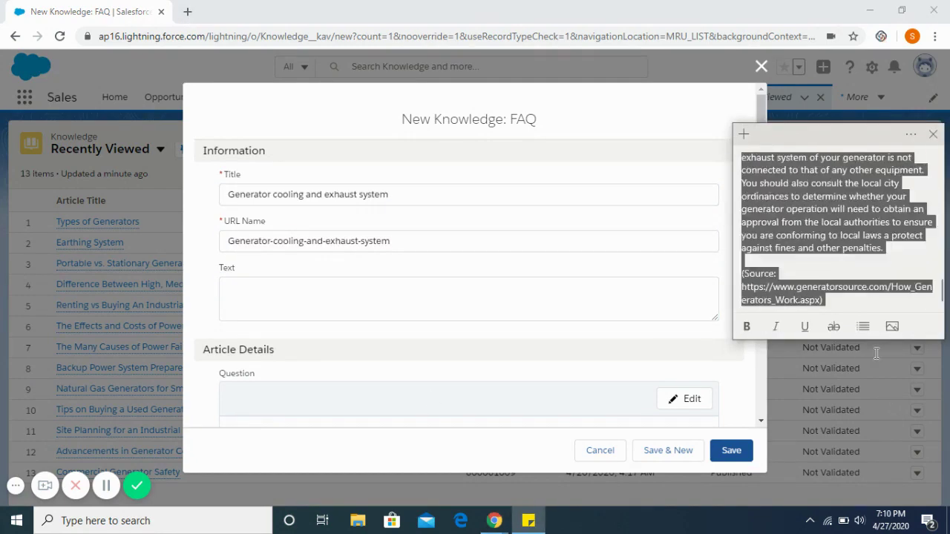
pyautogui.hotkey('ctrl', 'x')
pyautogui.click(501, 281)
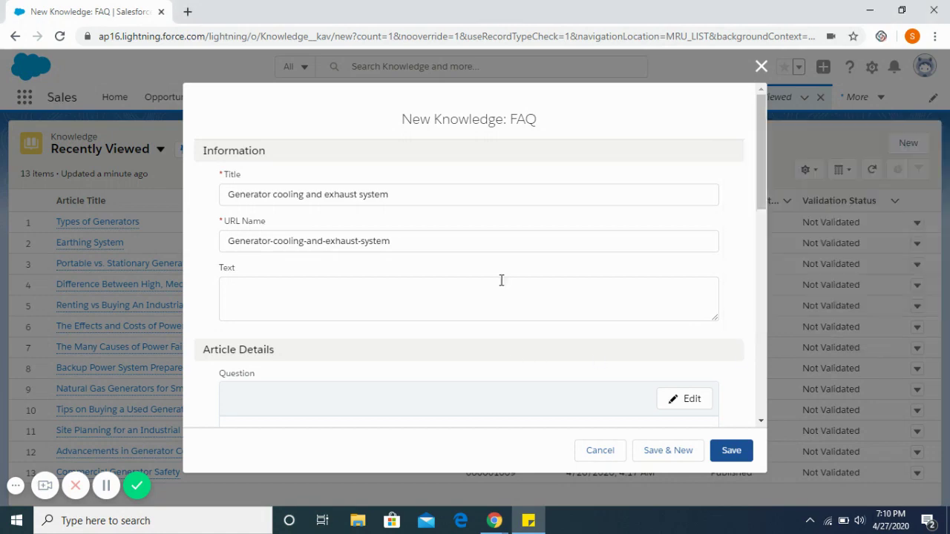
pyautogui.hotkey('ctrl', 'v')
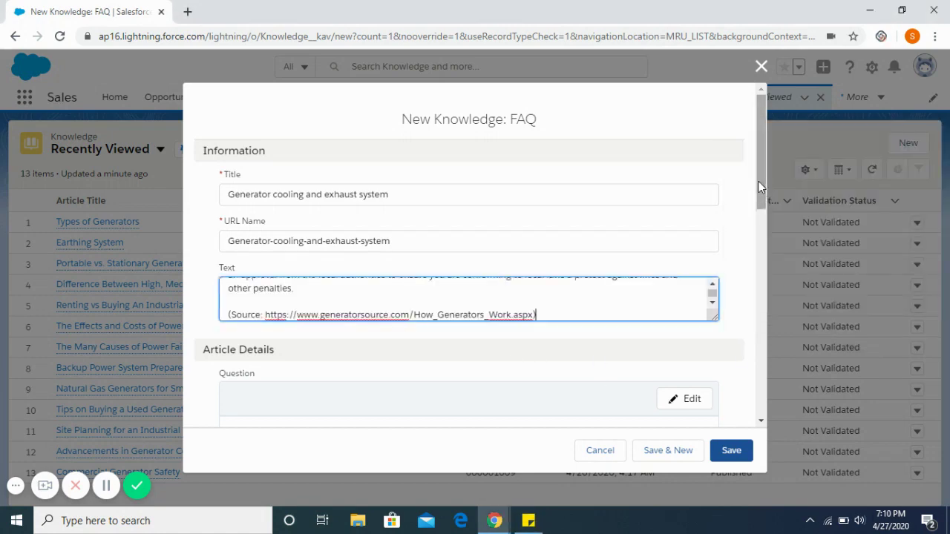
pyautogui.moveTo(763, 174); pyautogui.dragTo(779, 412)
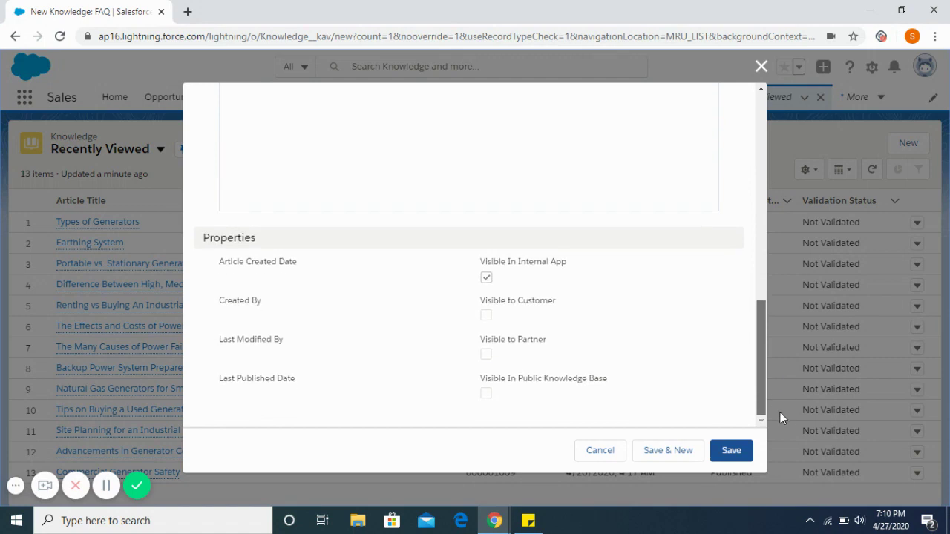
# - Tick Visible to Customer and Visible In Public Knowledge Base, then save the FAQ article
pyautogui.click(486, 315)
pyautogui.click(486, 393)
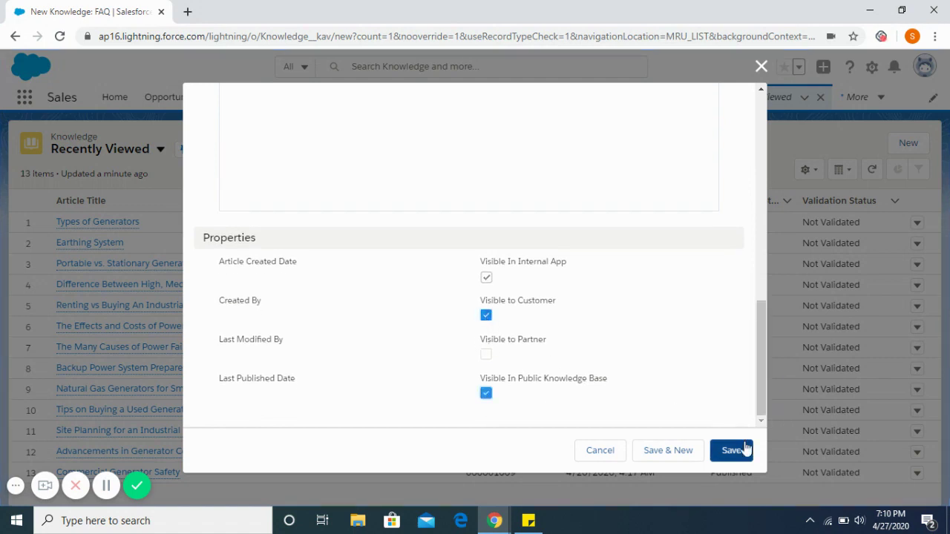
pyautogui.click(735, 453)
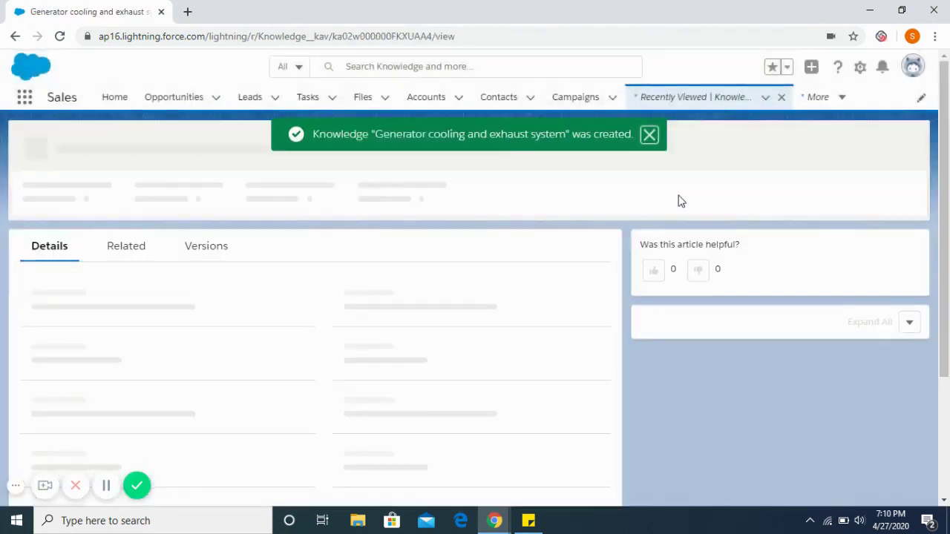
# - Publish the article now as version 1, dismissing the confirmation messages
pyautogui.click(653, 137)
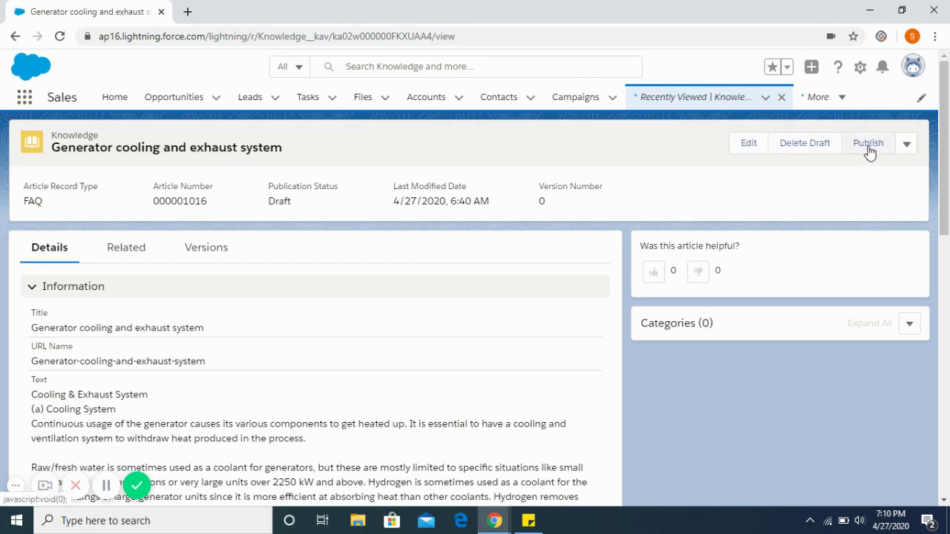
pyautogui.click(867, 152)
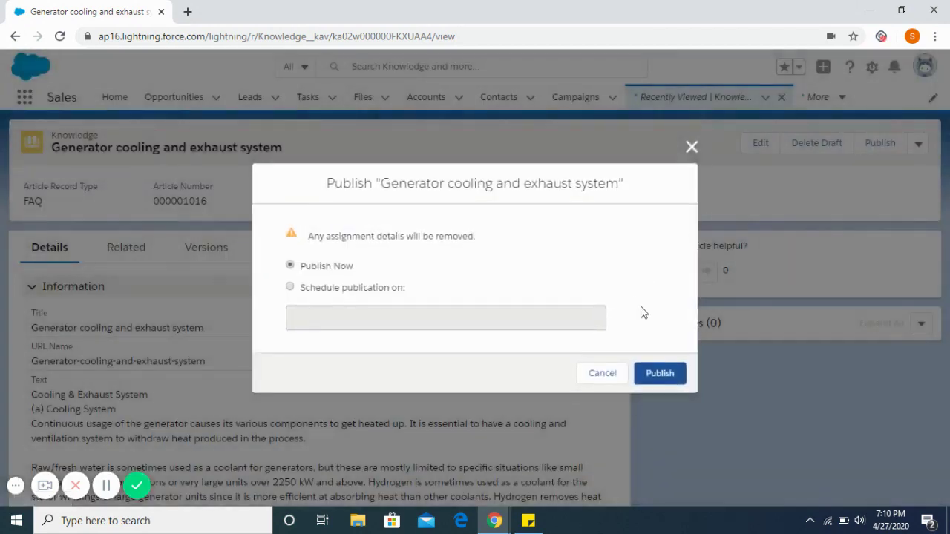
pyautogui.click(654, 375)
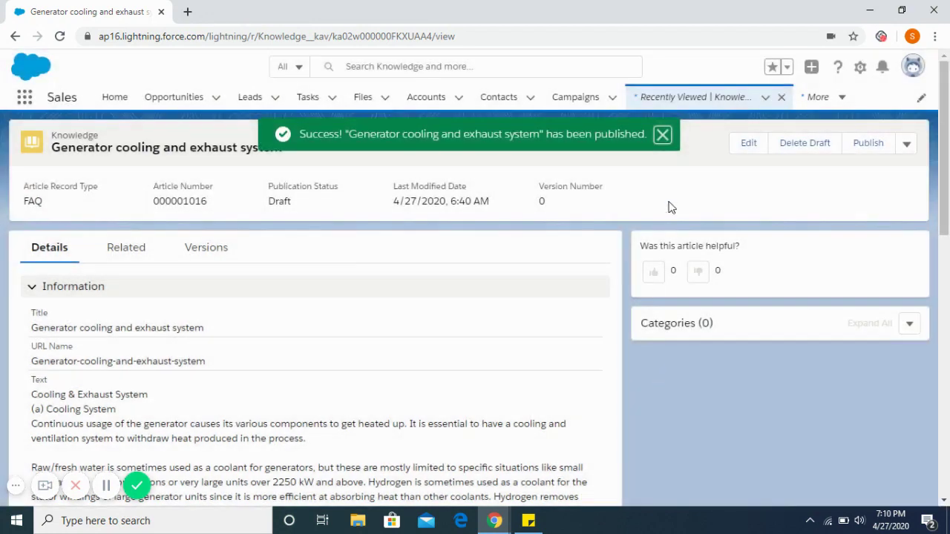
pyautogui.click(662, 134)
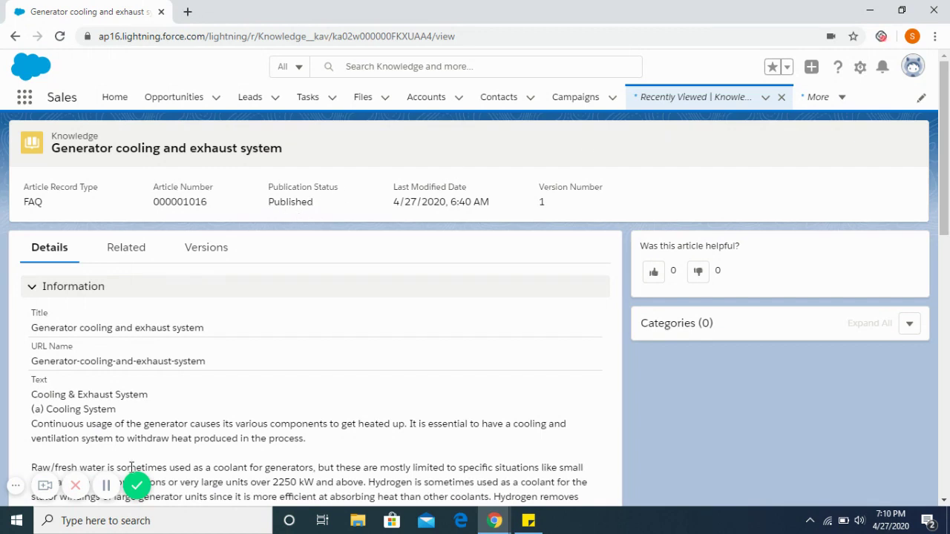
pyautogui.click(107, 487)
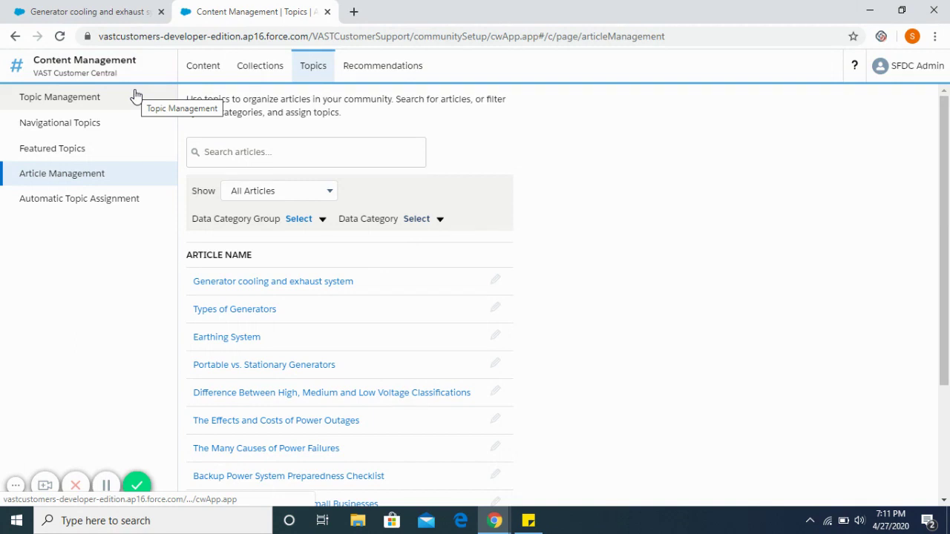
# - Add the Generators topic to 'Generator cooling and exhaust system' and save the assignment
pyautogui.click(319, 287)
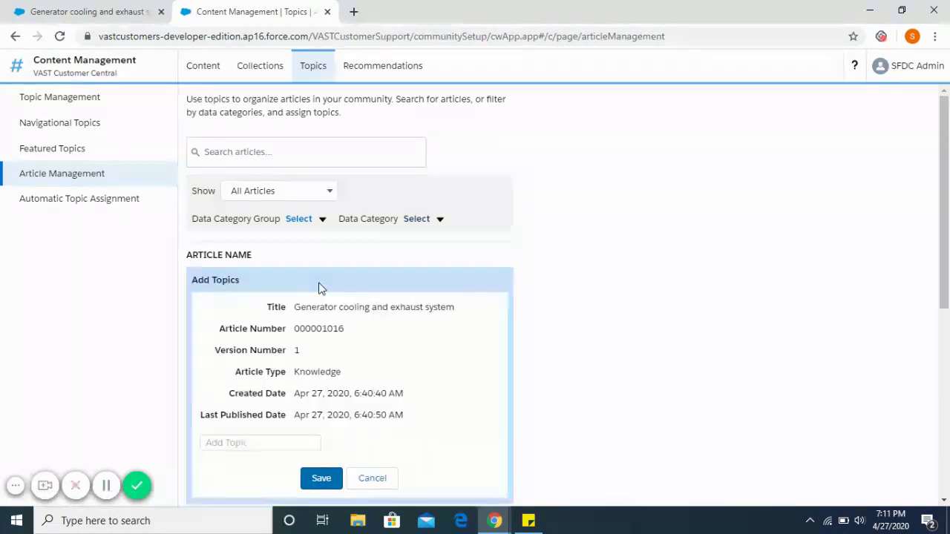
pyautogui.click(263, 442)
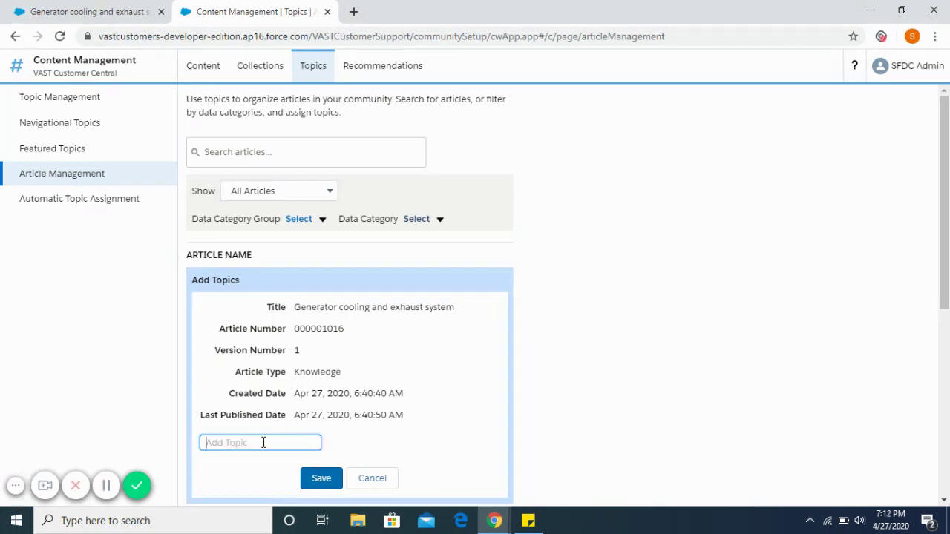
pyautogui.write('Generator')
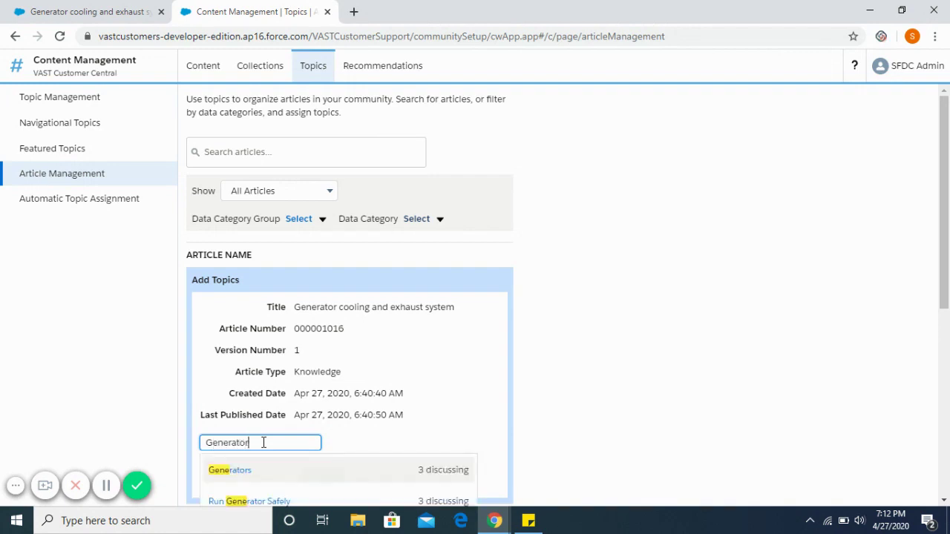
pyautogui.click(238, 474)
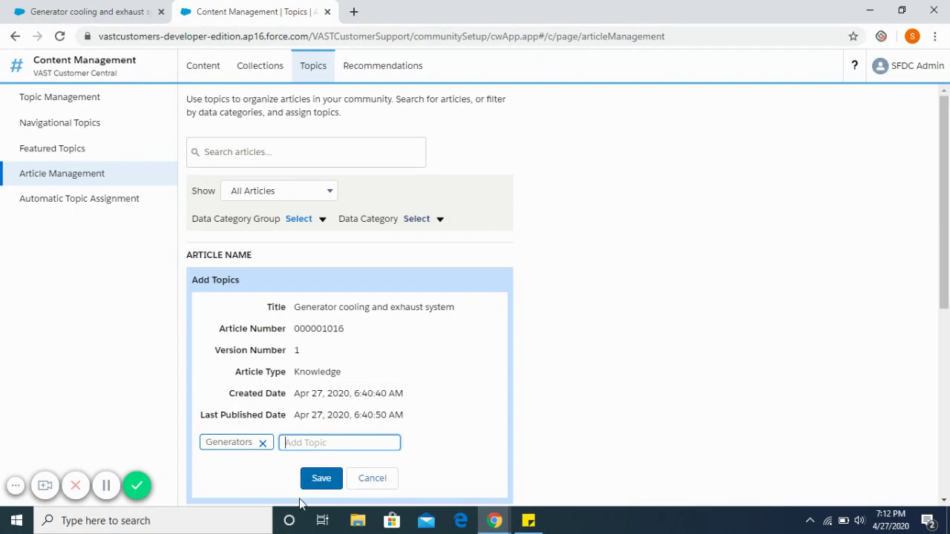
pyautogui.click(321, 479)
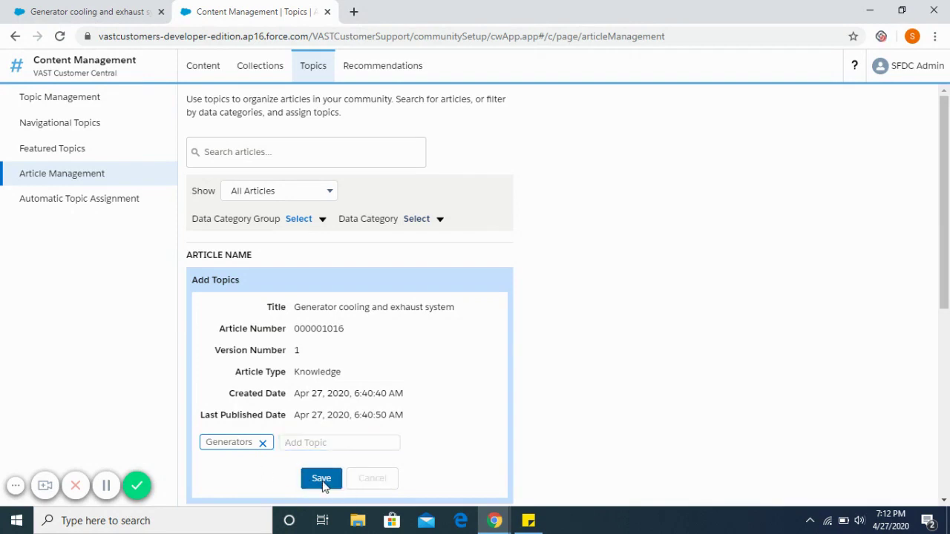
pyautogui.click(106, 486)
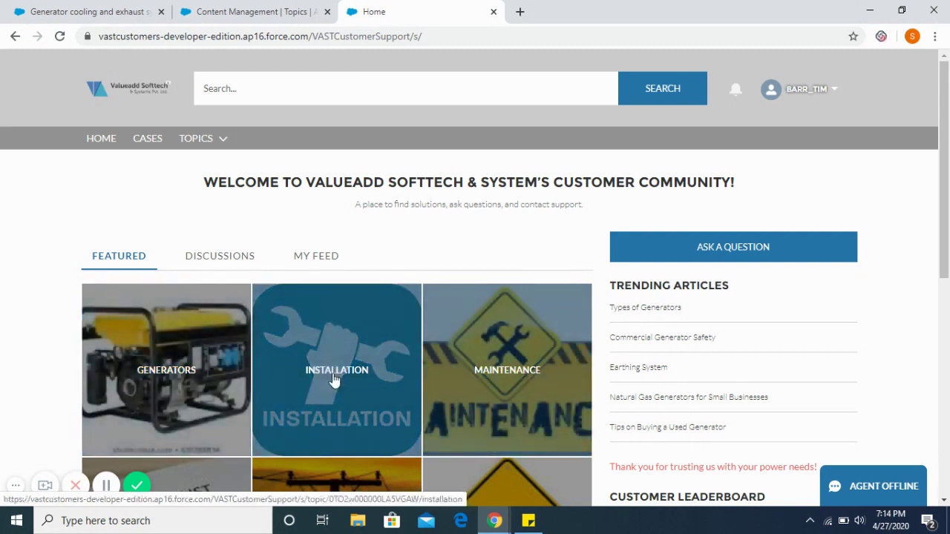
# - From the GENERATORS tile, list the topic's Articles and open 'Generator cooling and exhaust system'
pyautogui.click(175, 384)
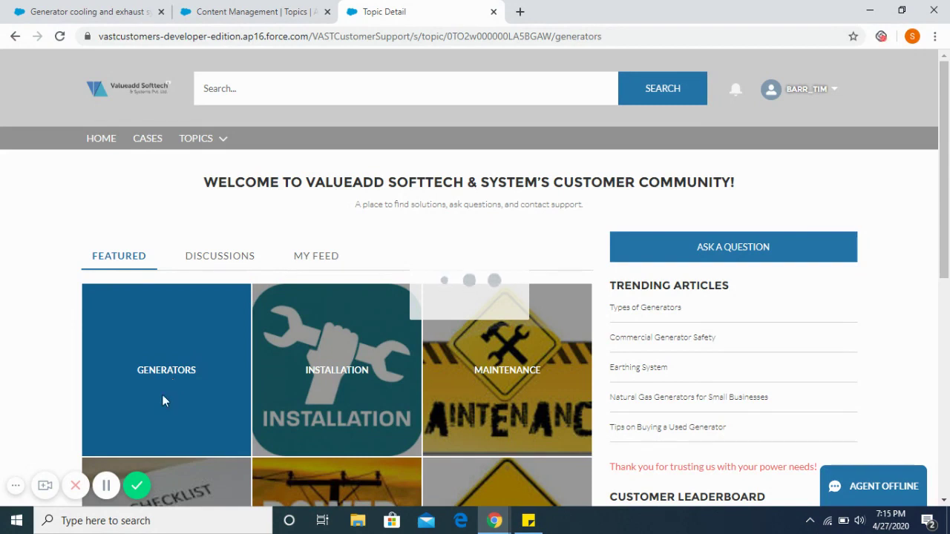
pyautogui.click(106, 486)
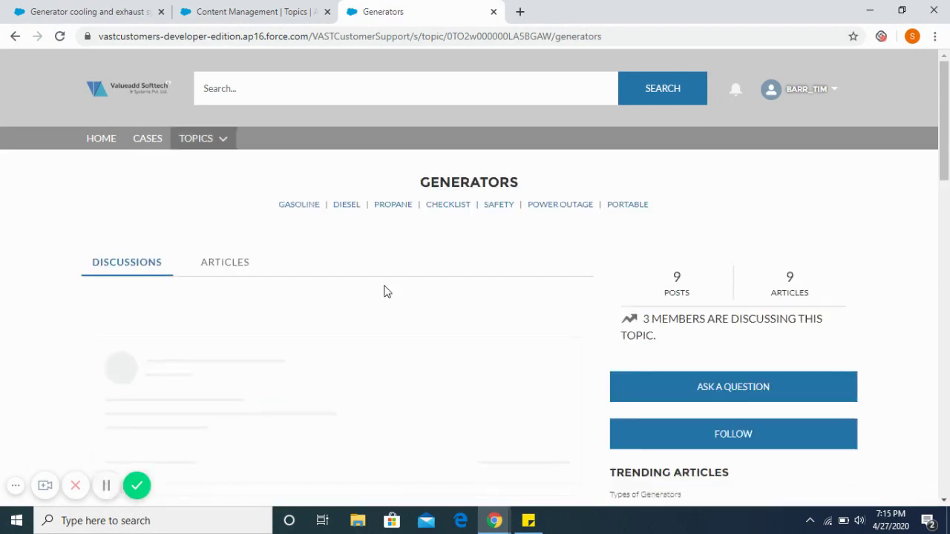
pyautogui.click(236, 271)
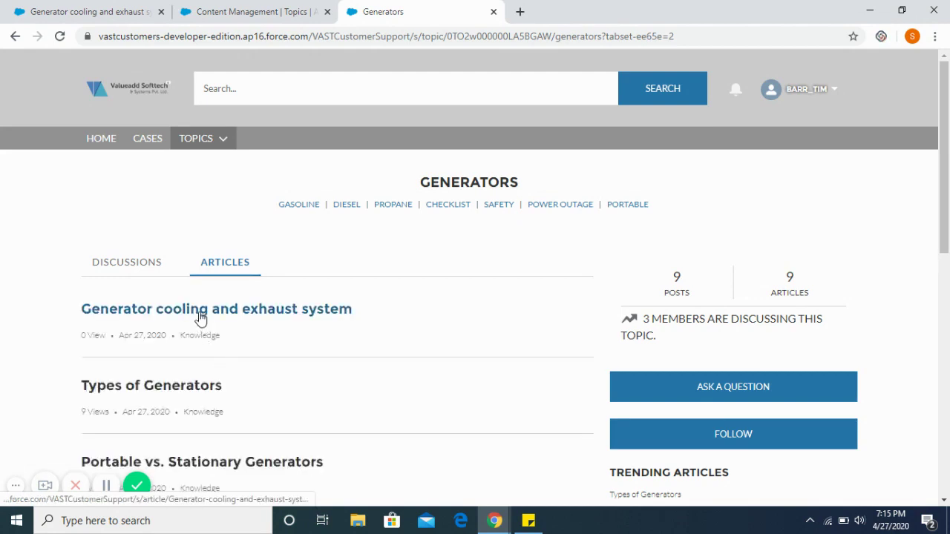
pyautogui.click(307, 313)
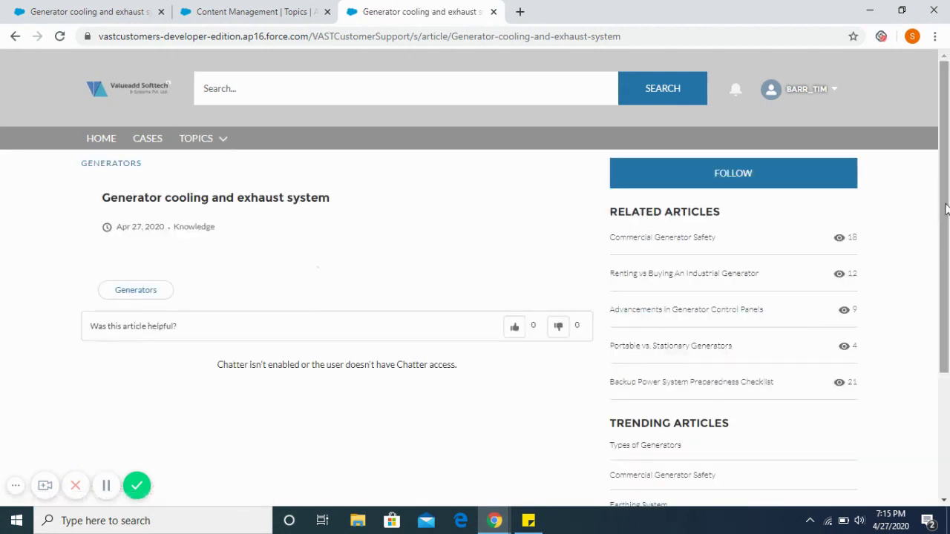
# - Give the article a thumbs-up helpful vote
pyautogui.moveTo(946, 209); pyautogui.dragTo(948, 408)
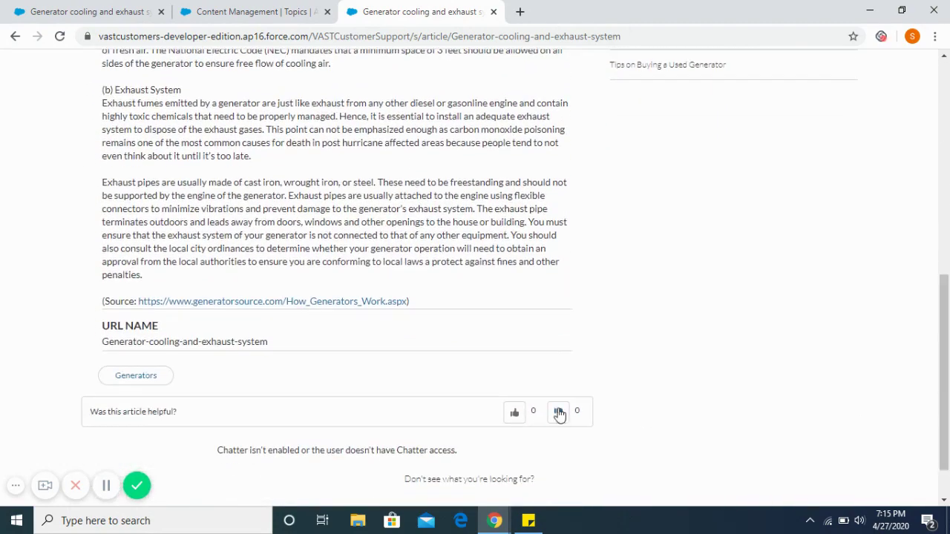
pyautogui.click(515, 418)
pyautogui.click(515, 416)
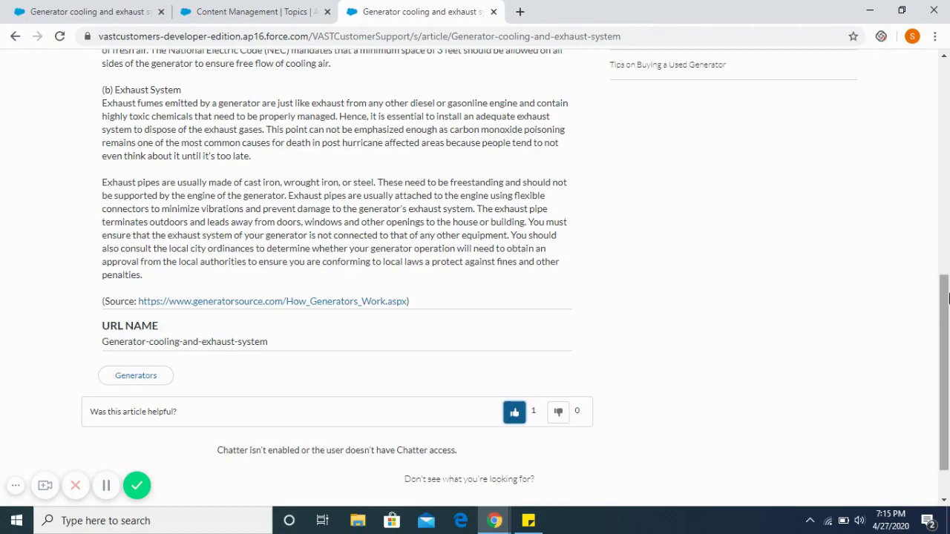
# - Go back to the Generators topic page through the TOPICS dropdown
pyautogui.moveTo(947, 305); pyautogui.dragTo(947, 109)
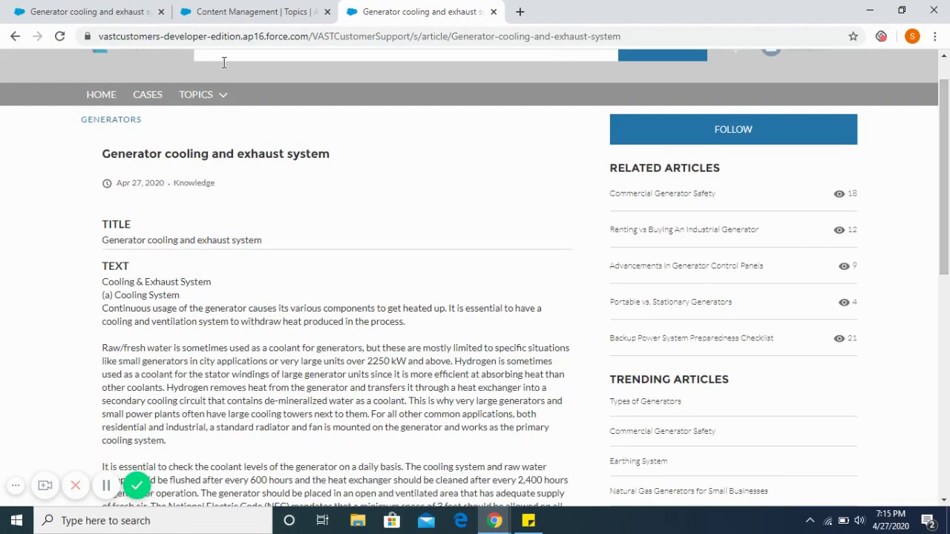
pyautogui.click(199, 95)
pyautogui.click(208, 117)
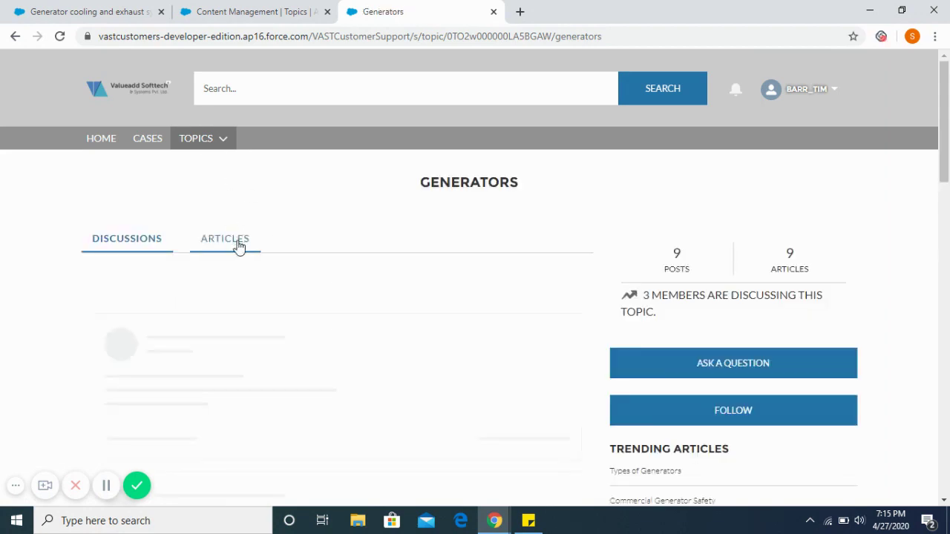
# - Via TOPICS > More Topics, open GENERATORS, its Articles tab, and the 'Generator cooling and exhaust system' article
pyautogui.click(238, 246)
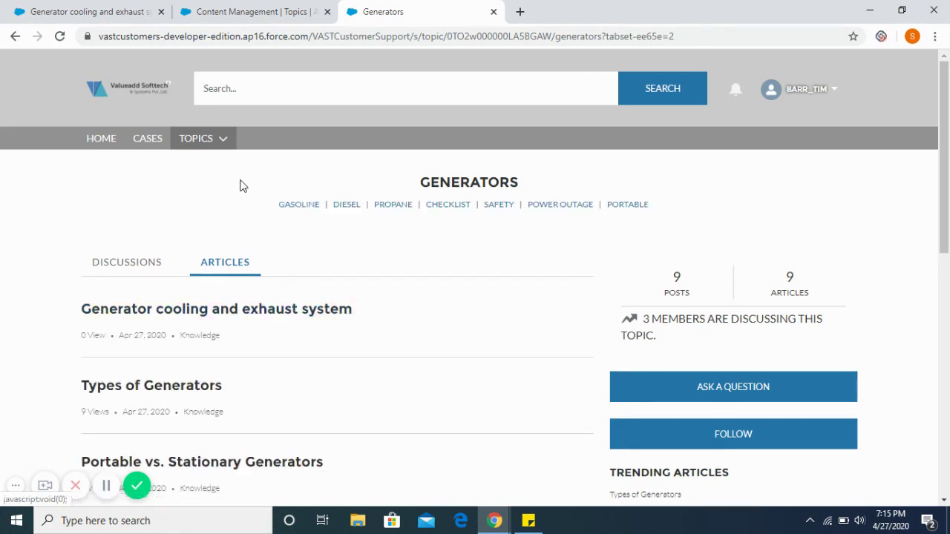
pyautogui.click(225, 144)
pyautogui.click(213, 230)
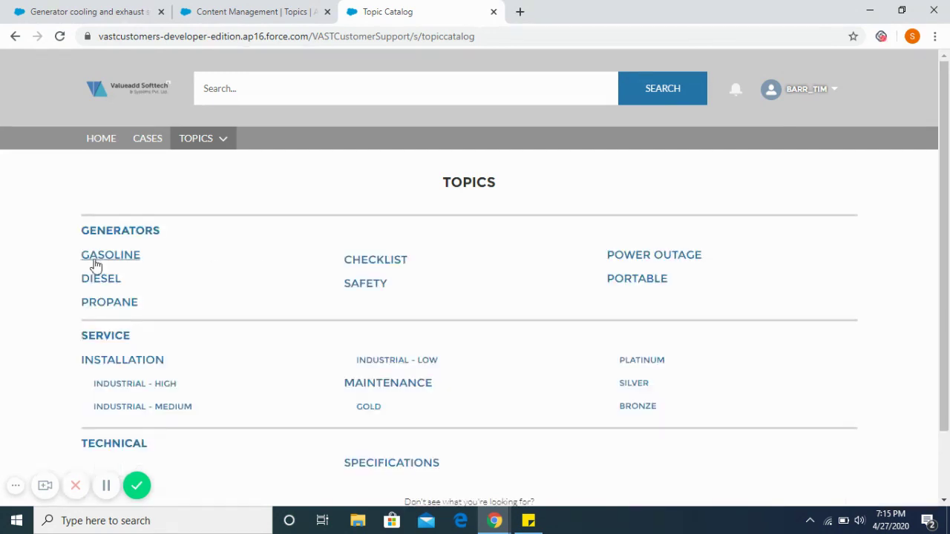
pyautogui.click(104, 231)
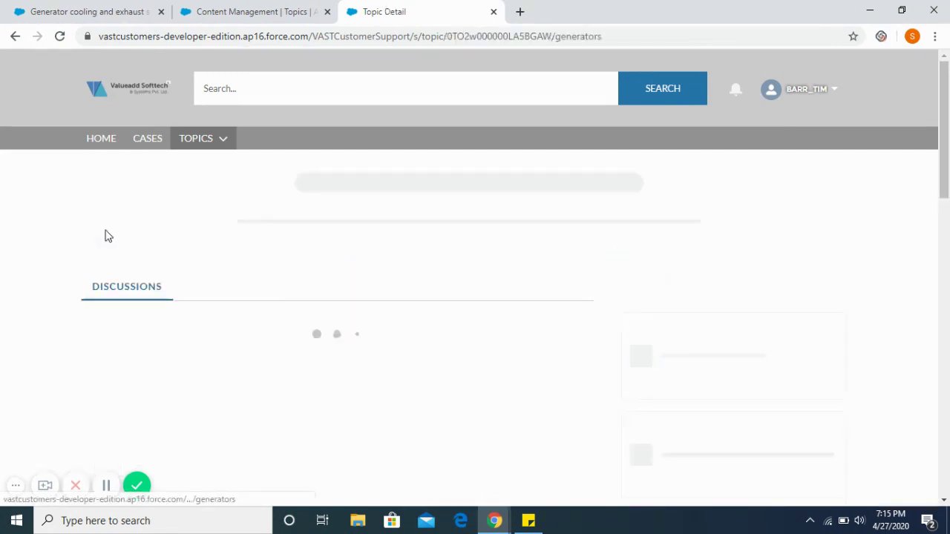
pyautogui.click(245, 293)
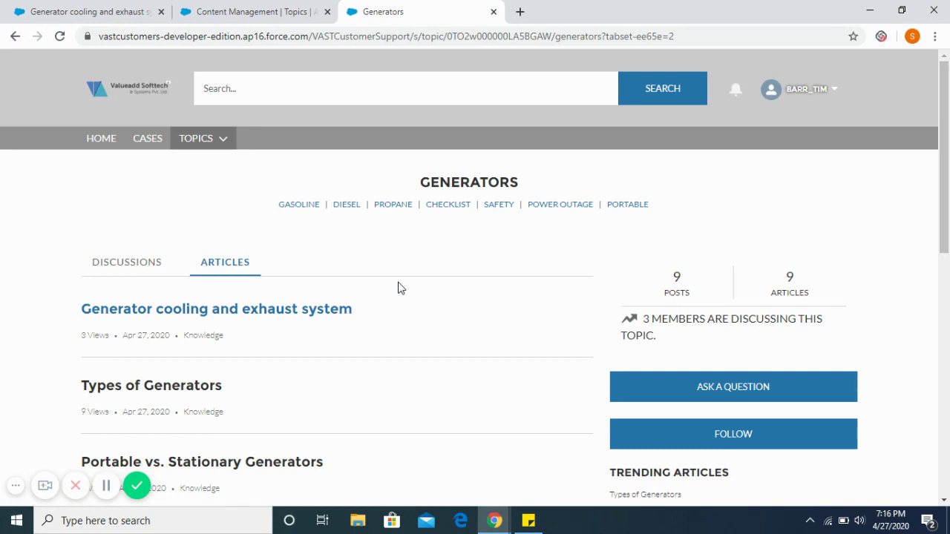
pyautogui.click(346, 309)
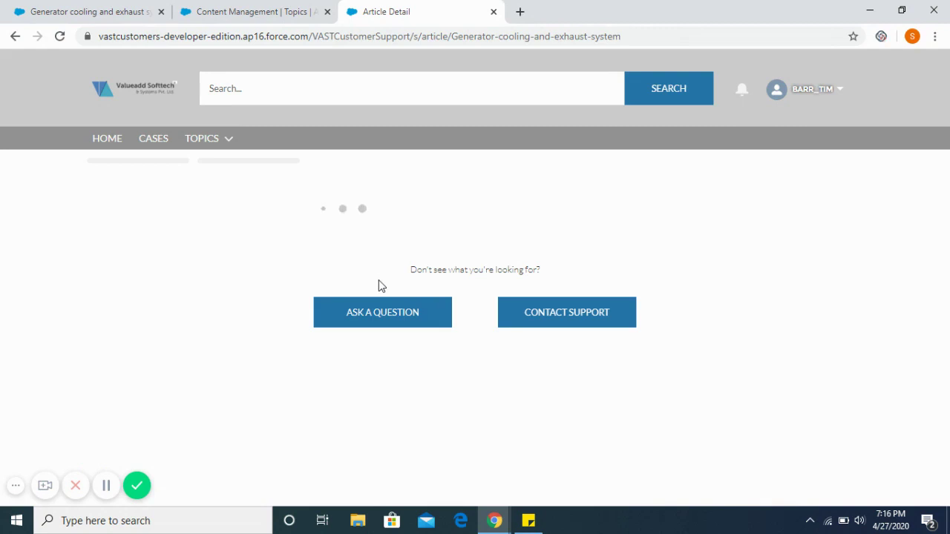